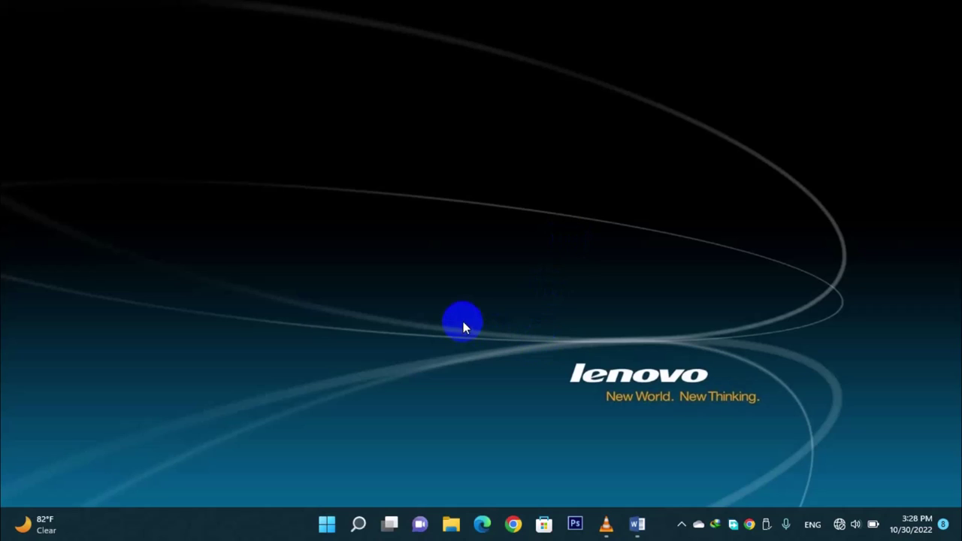
Open a blank Word document, type 18000, and zoom the page in two steps
left_click(638, 519)
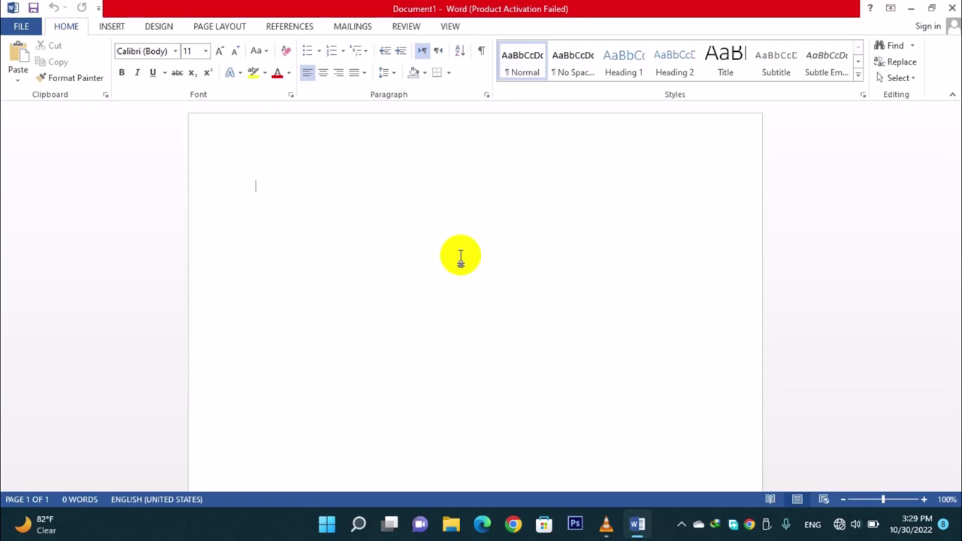
type("18")
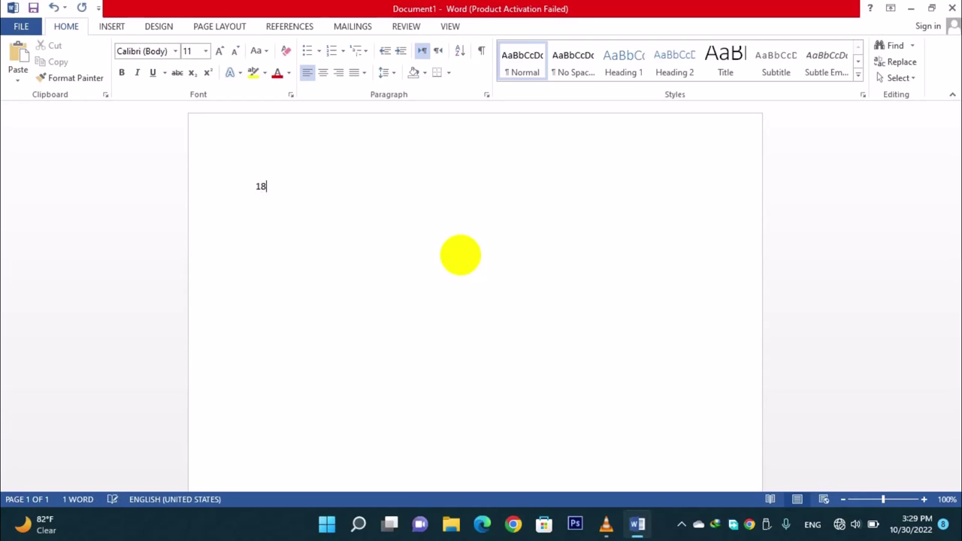
type("000")
left_click(924, 499)
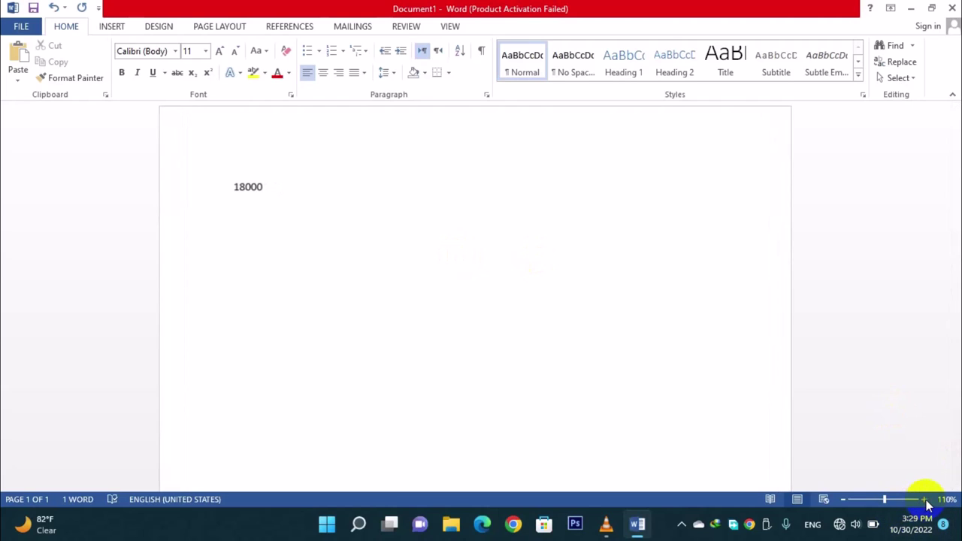
left_click(925, 499)
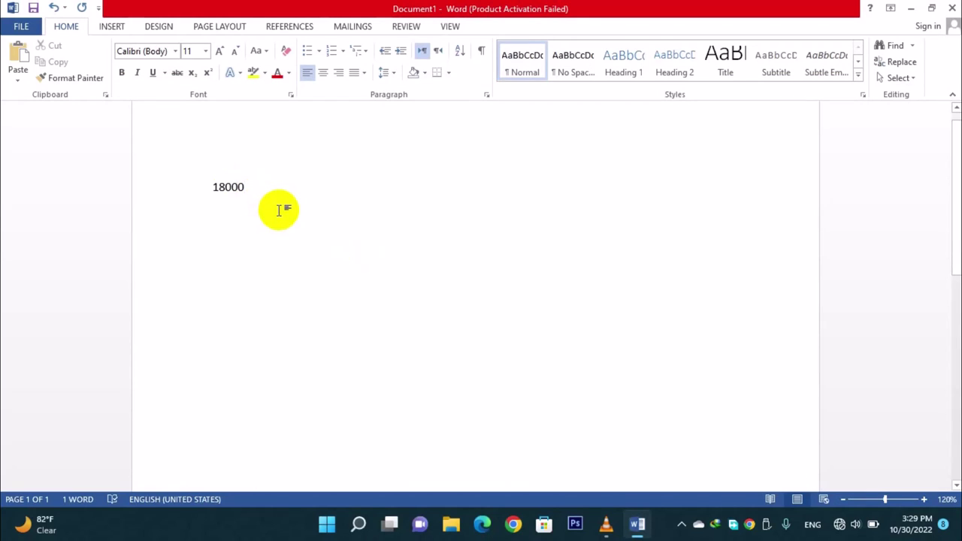
Select the number 18000 and wrap it in field code braces with Ctrl+F9
key("ctrl+a")
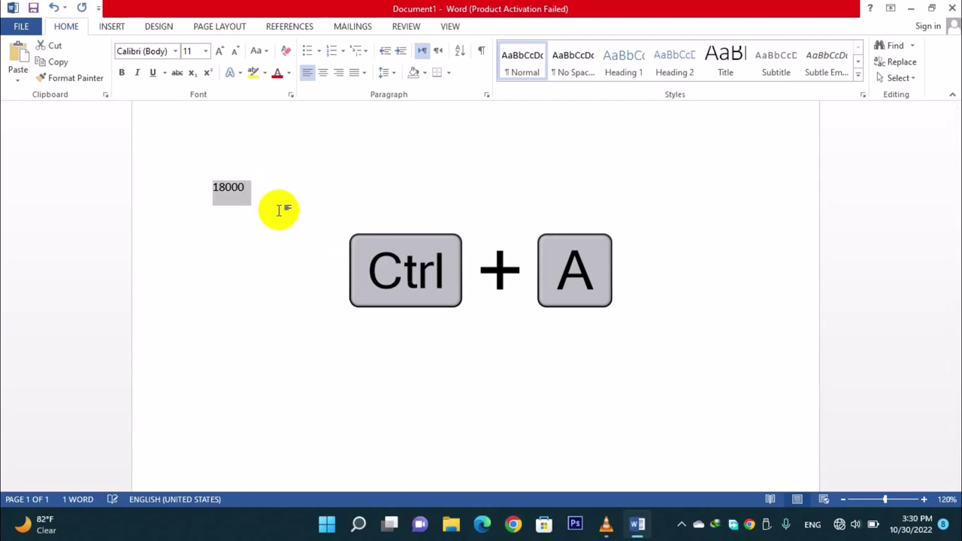
left_click(275, 209)
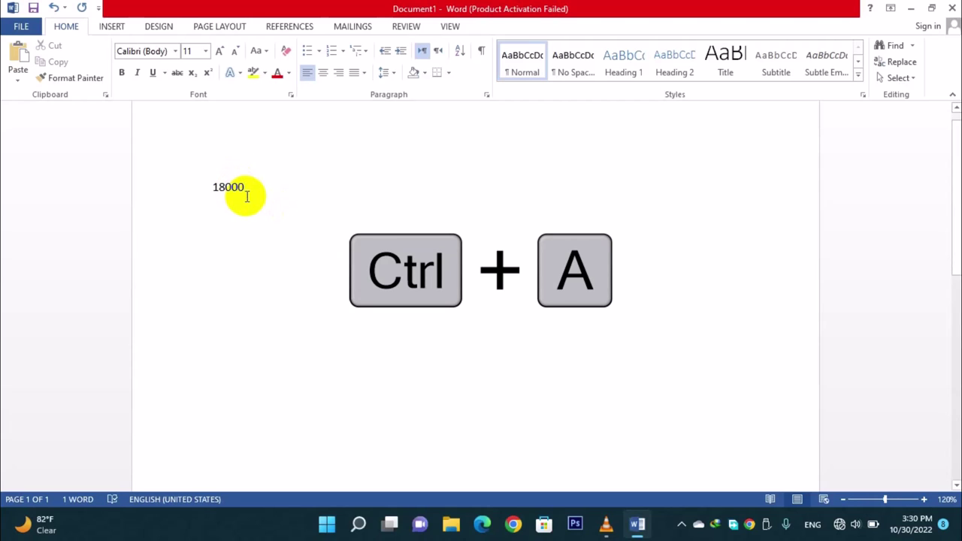
left_click_drag(247, 194, 209, 189)
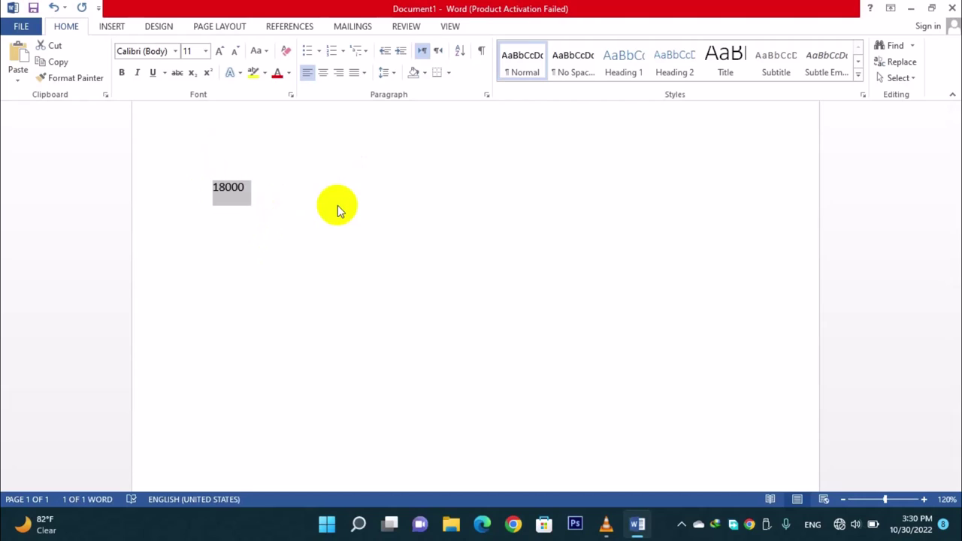
key("ctrl+F9")
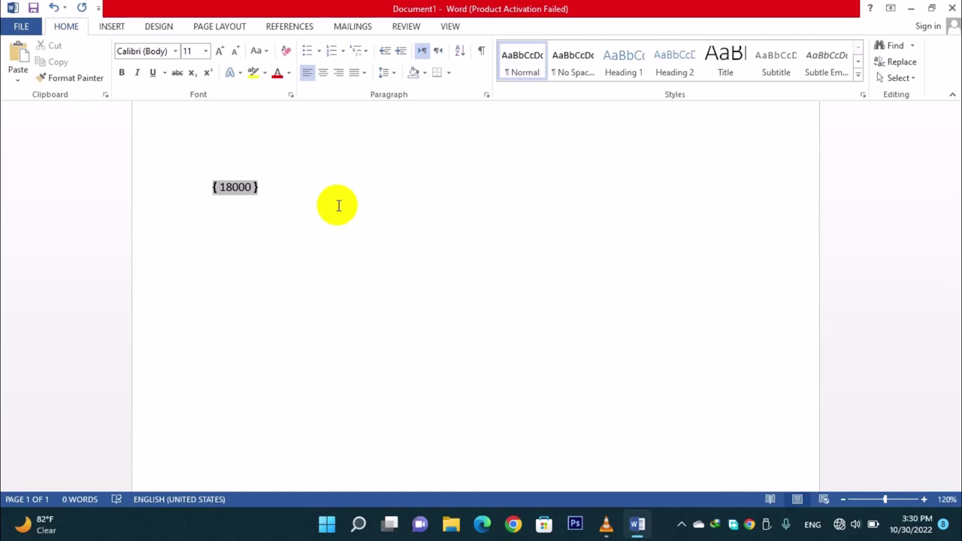
Add '=' before 18000 and the '\*cardtext' switch after it inside the field braces
type("=")
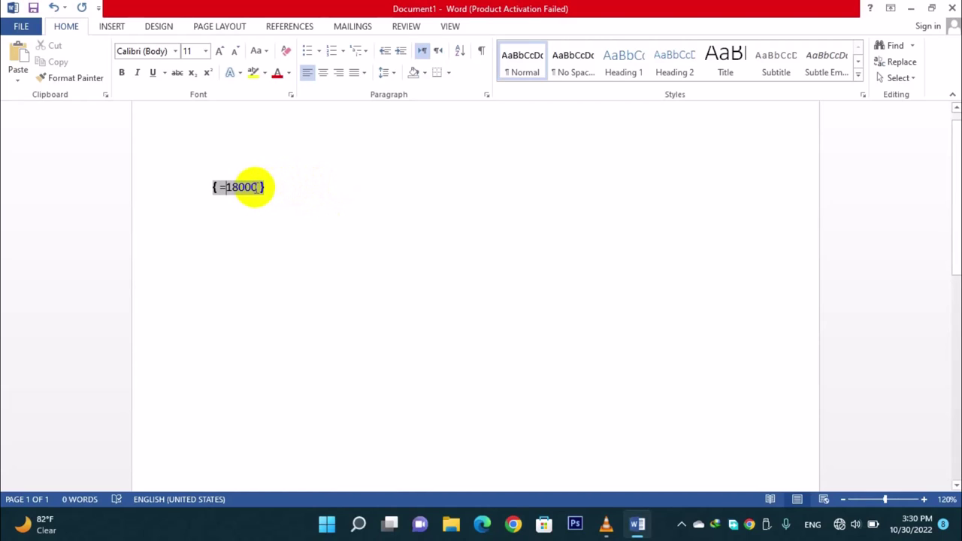
left_click(257, 188)
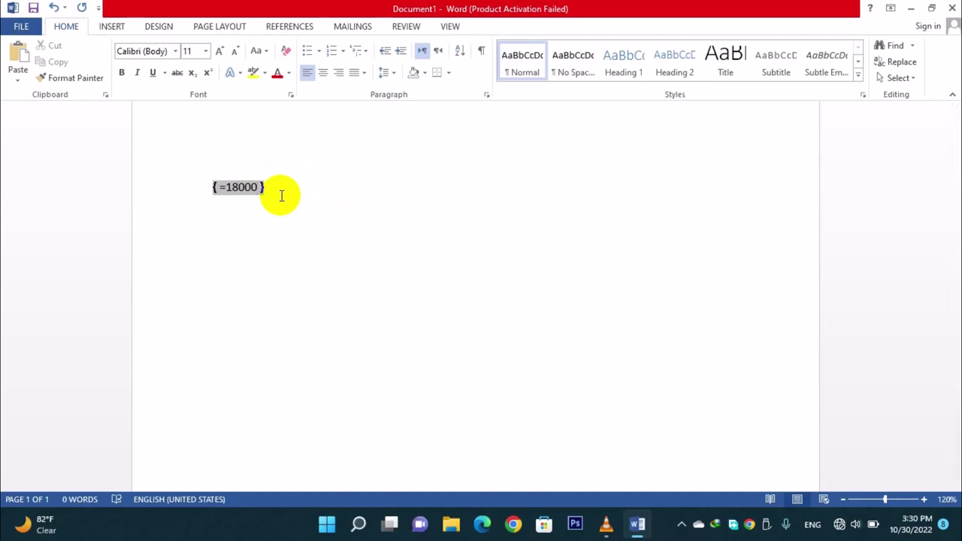
type("\\*")
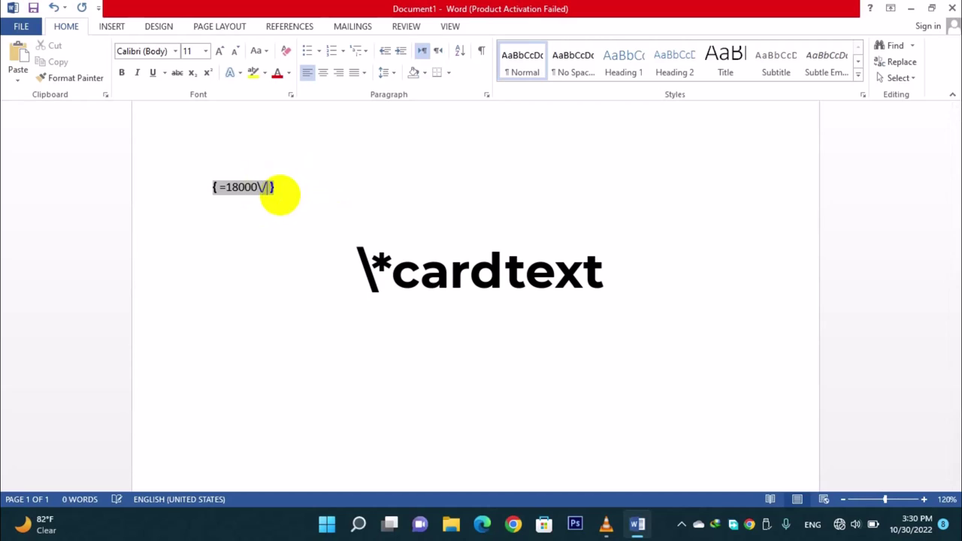
key("BackSpace")
type("/")
key("BackSpace")
type("\\")
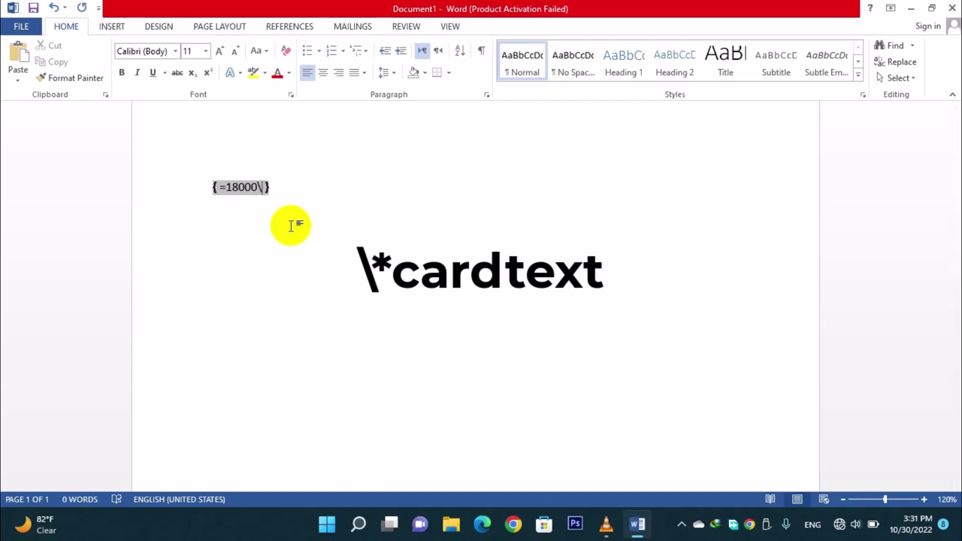
type("*")
type("c")
type("ardtext")
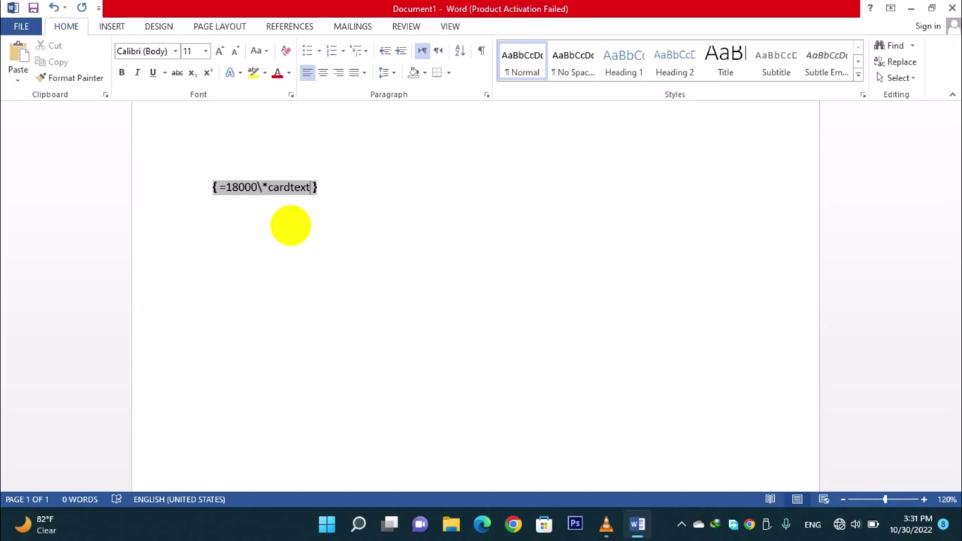
Update the field with F9 so it shows 'eighteen thousand'
key("F9")
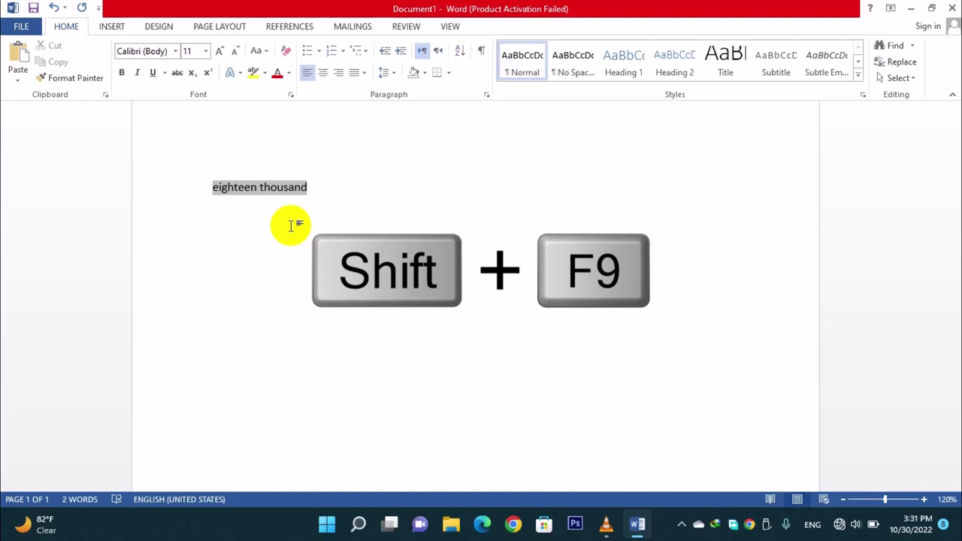
Change the field code's number from 18000 to 22000 and update it to read 'twenty-two thousand'
key("shift+F9")
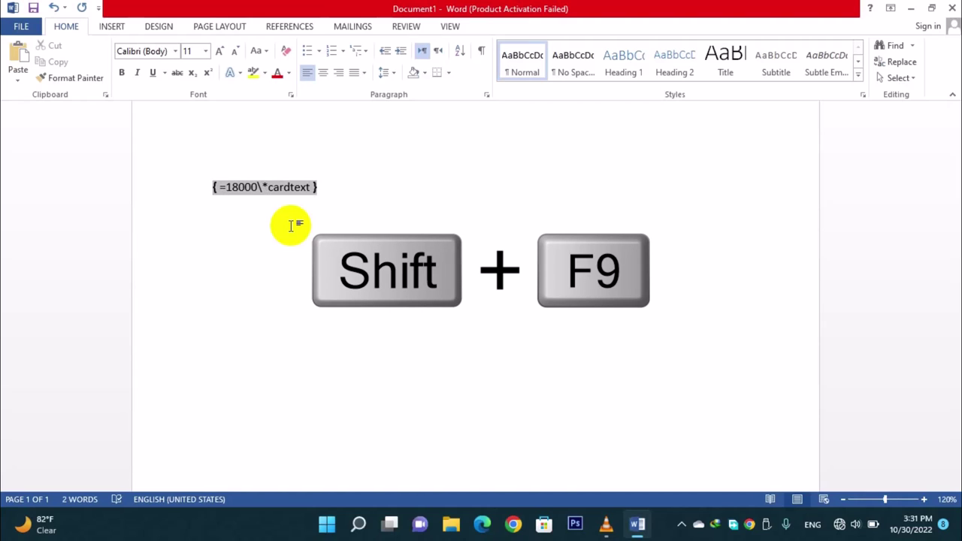
left_click(258, 187)
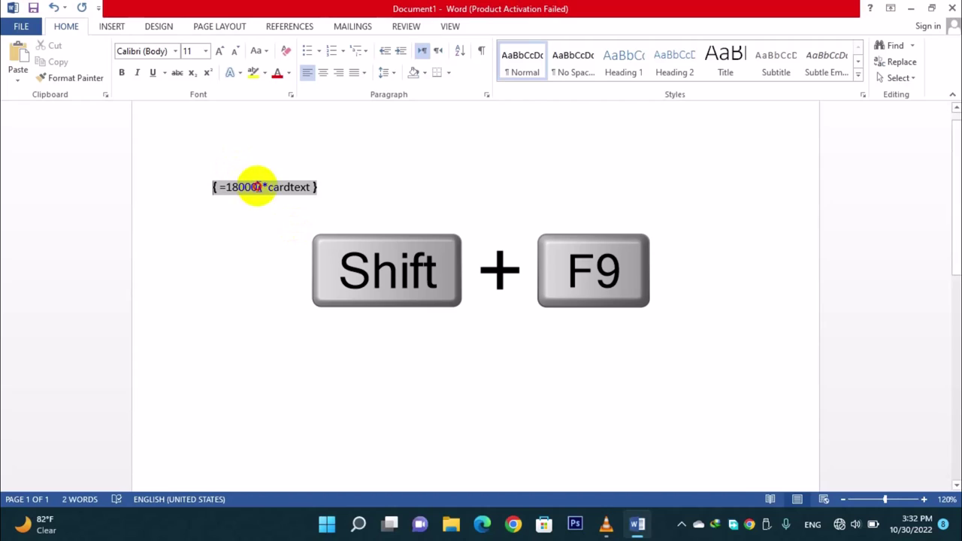
key("BackSpace")
key("BackSpace")
key("BackSpace")
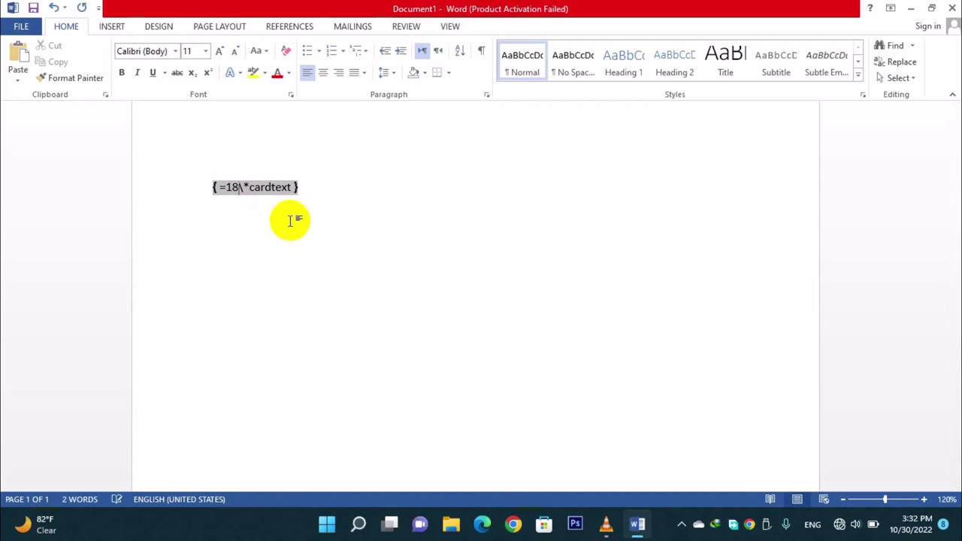
key("BackSpace")
key("BackSpace")
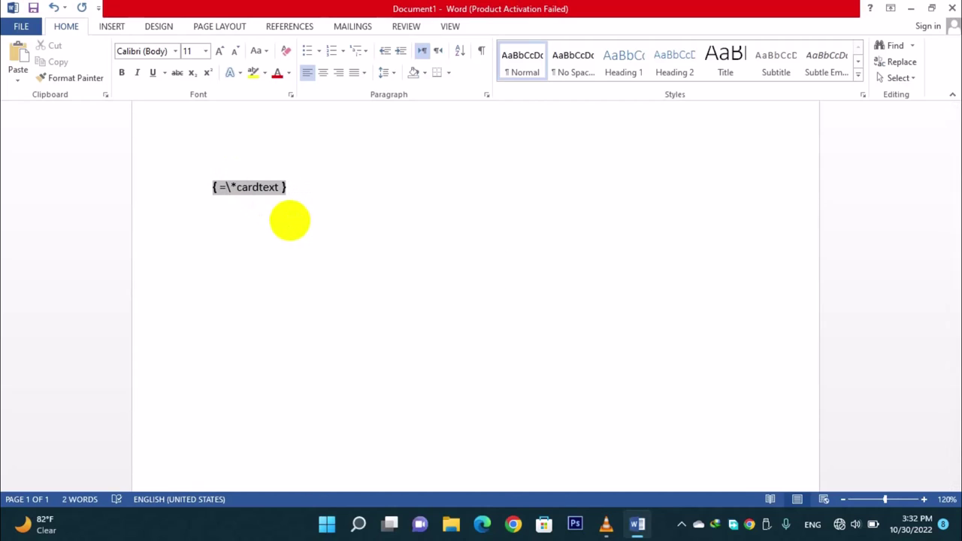
type("22000")
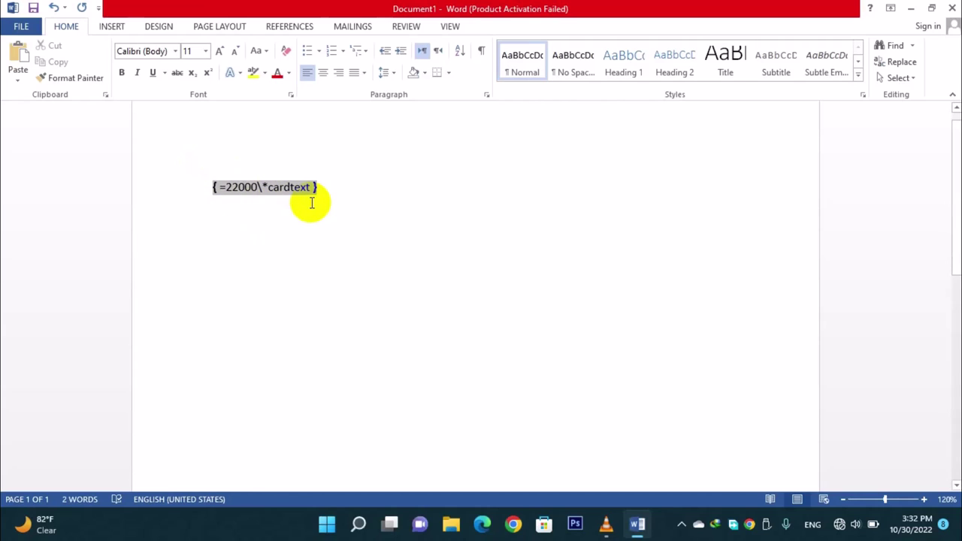
key("F9")
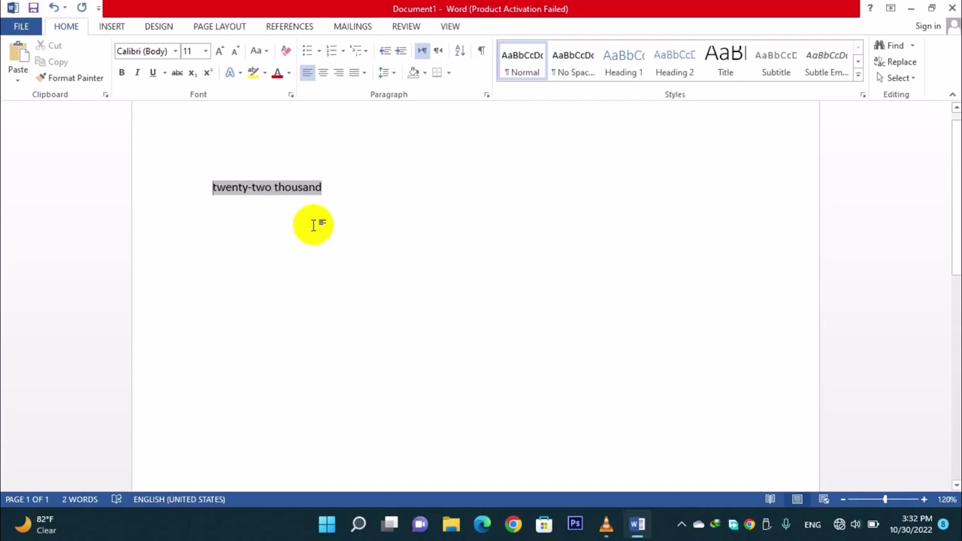
Minimize the Word window to show the desktop
left_click(913, 7)
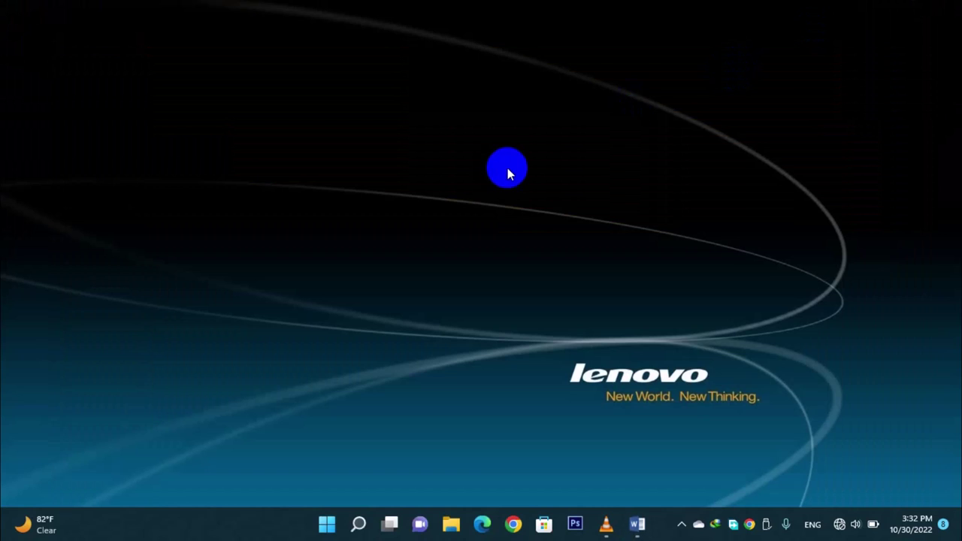